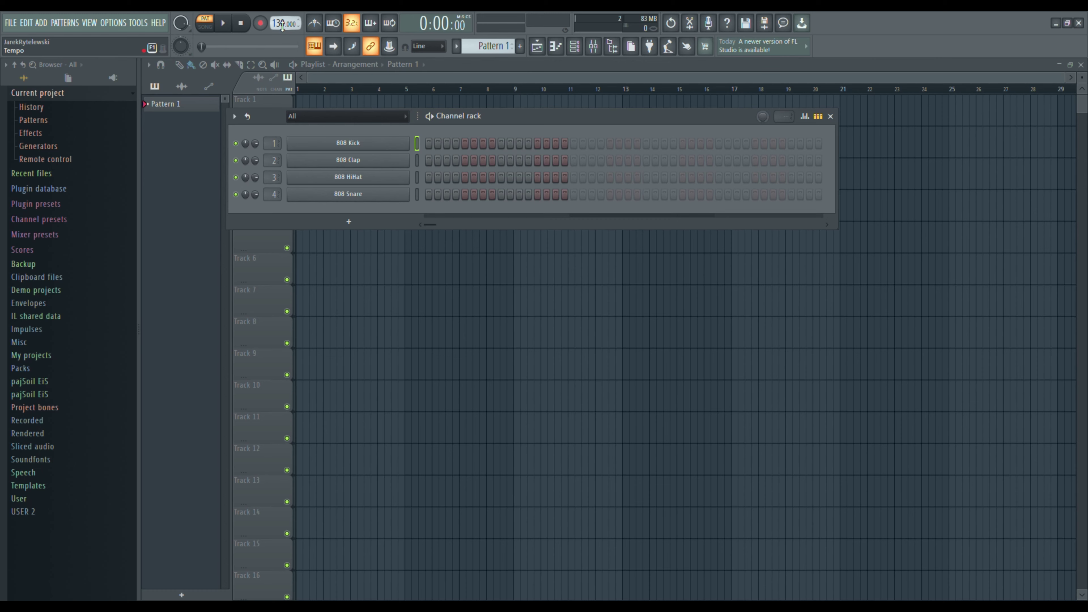
# - Set the project tempo to 85 BPM and hide the channel rack
pyautogui.moveTo(282, 25); pyautogui.dragTo(282, 64)
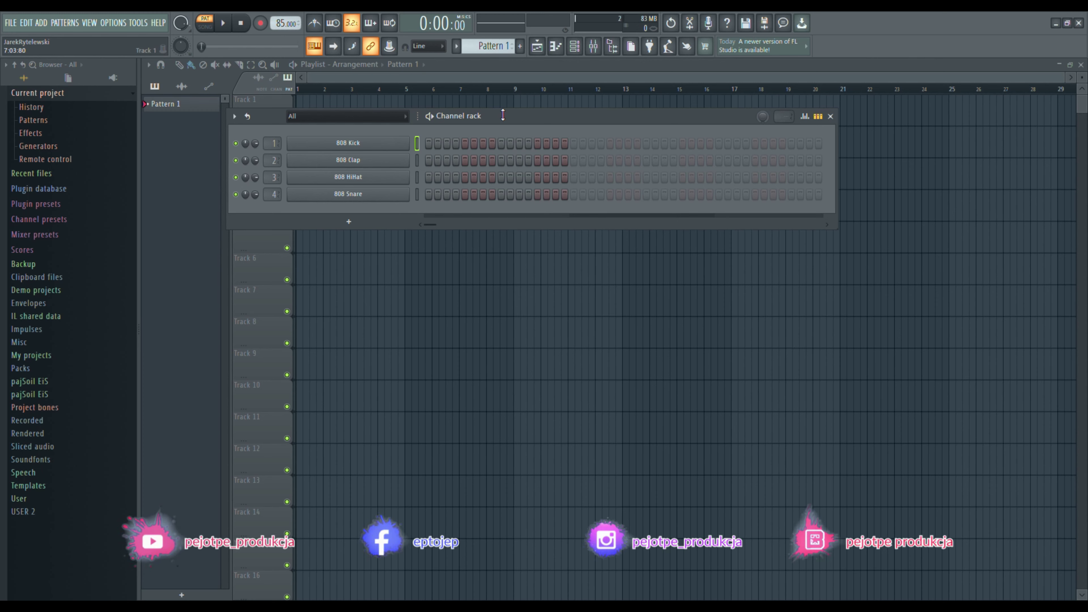
pyautogui.press('F6')
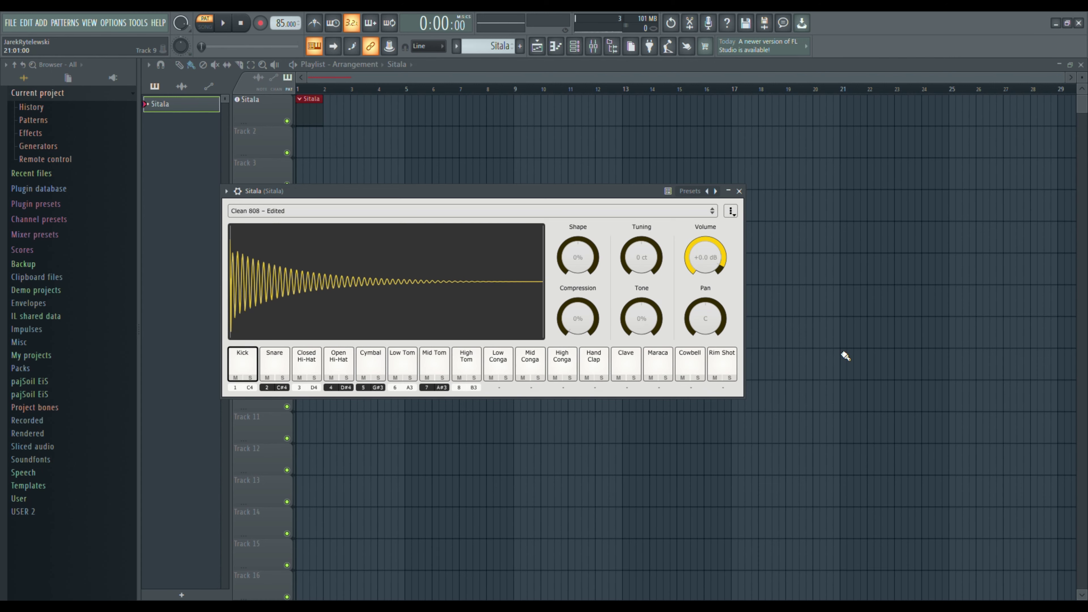
# - Audition the Clean 808 kit in Sitala by playing the kick pad and the other mapped drum pads
pyautogui.click(256, 371)
pyautogui.click(256, 371)
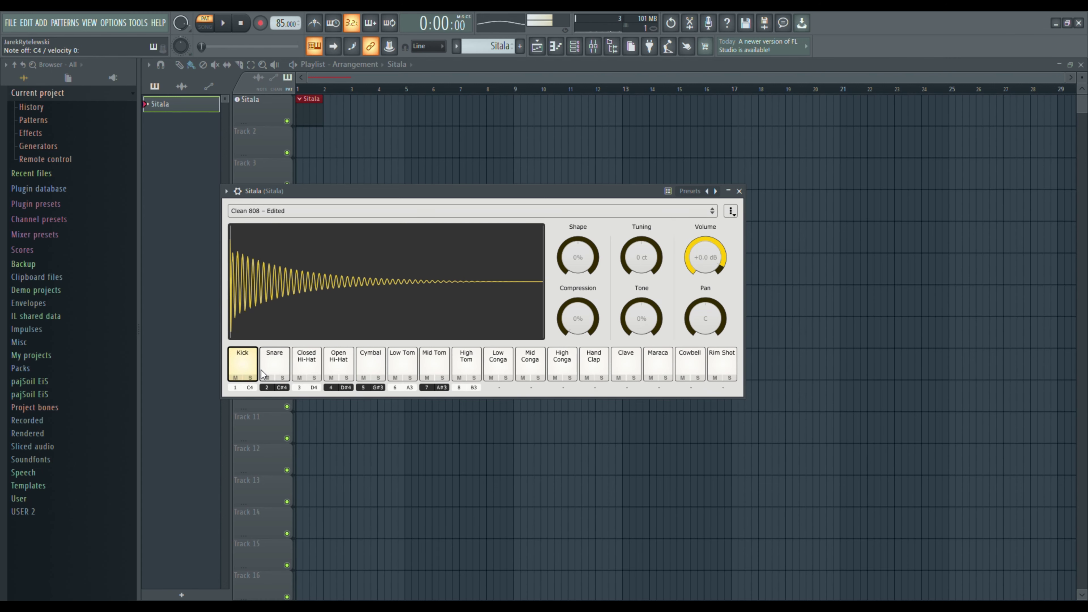
pyautogui.press('s')
pyautogui.press('x')
pyautogui.press('d')
pyautogui.press('h')
pyautogui.press('n')
pyautogui.press('j')
pyautogui.press('m')
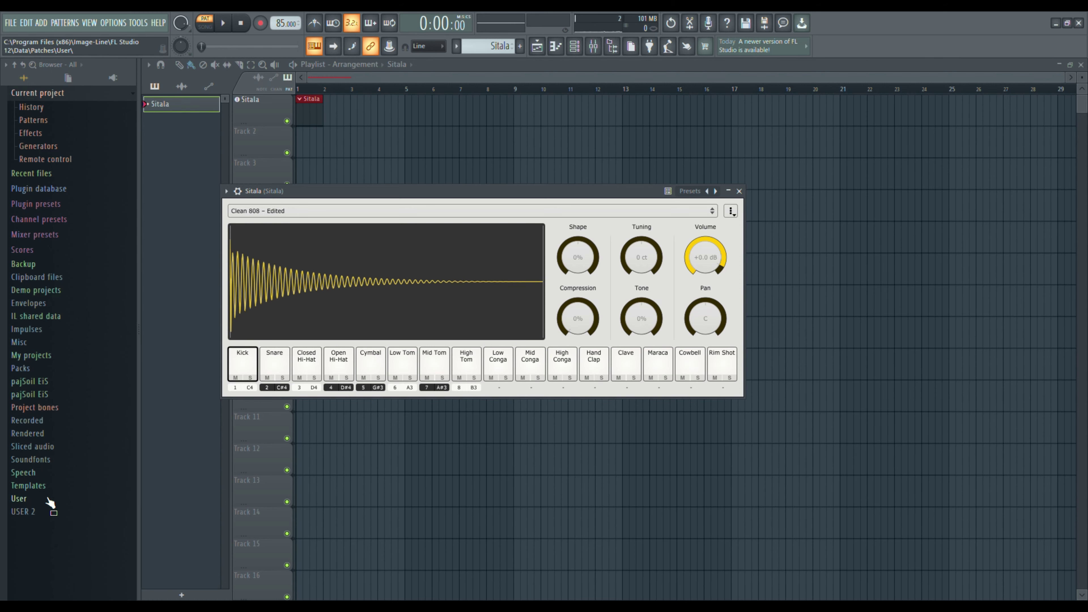
# - Browse the User samples through RAP - HIP HOP to the drum loops and preview several loops
pyautogui.click(26, 499)
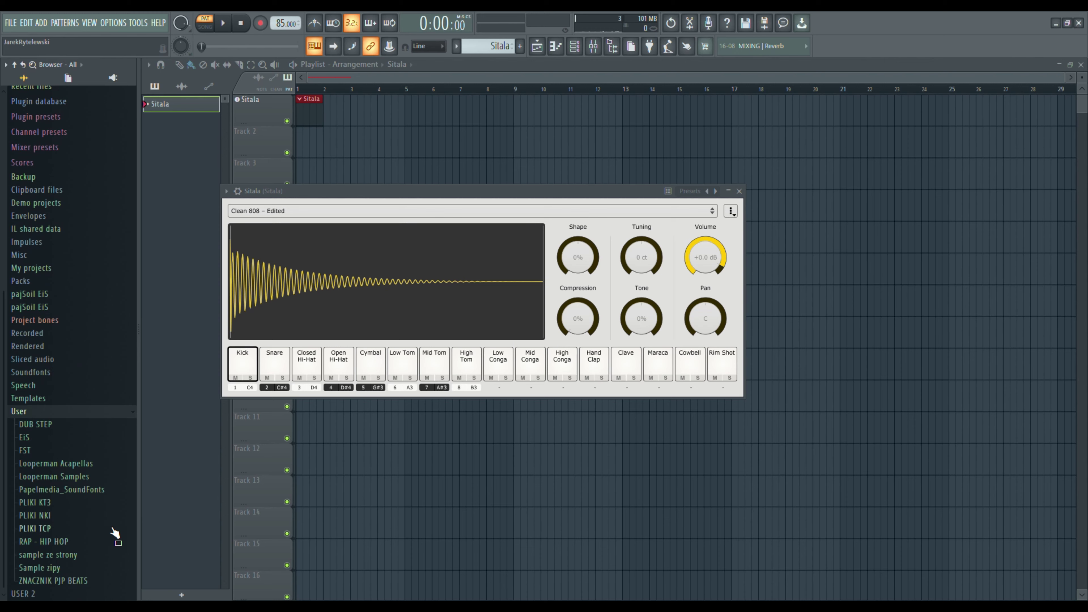
pyautogui.click(66, 542)
pyautogui.click(76, 522)
pyautogui.click(81, 349)
pyautogui.click(88, 443)
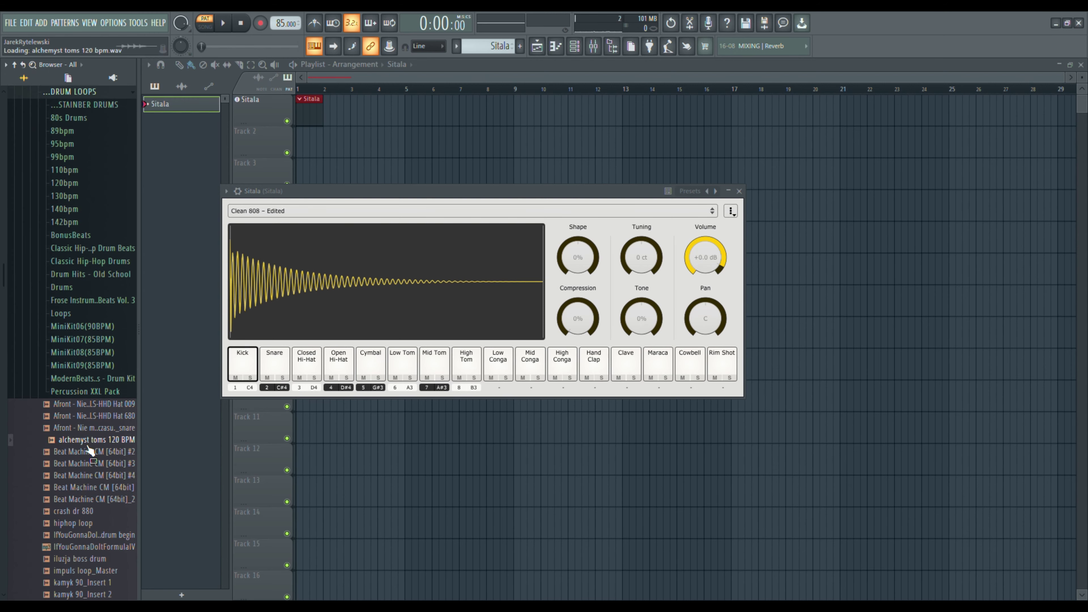
pyautogui.click(92, 475)
pyautogui.scroll(-6, 93, 471)
pyautogui.click(93, 463)
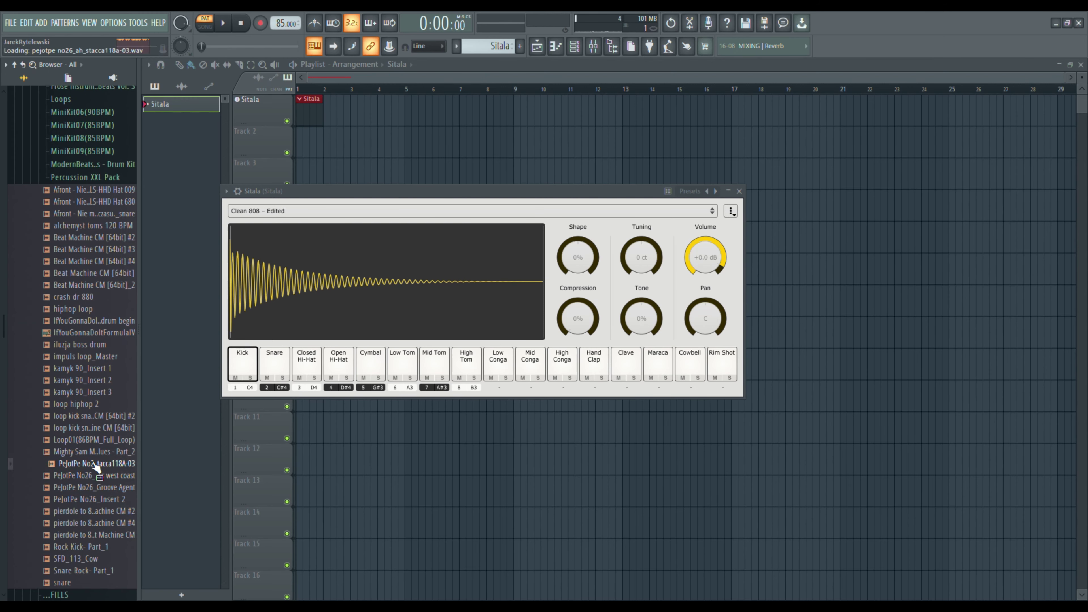
pyautogui.click(94, 454)
pyautogui.click(92, 441)
pyautogui.click(83, 416)
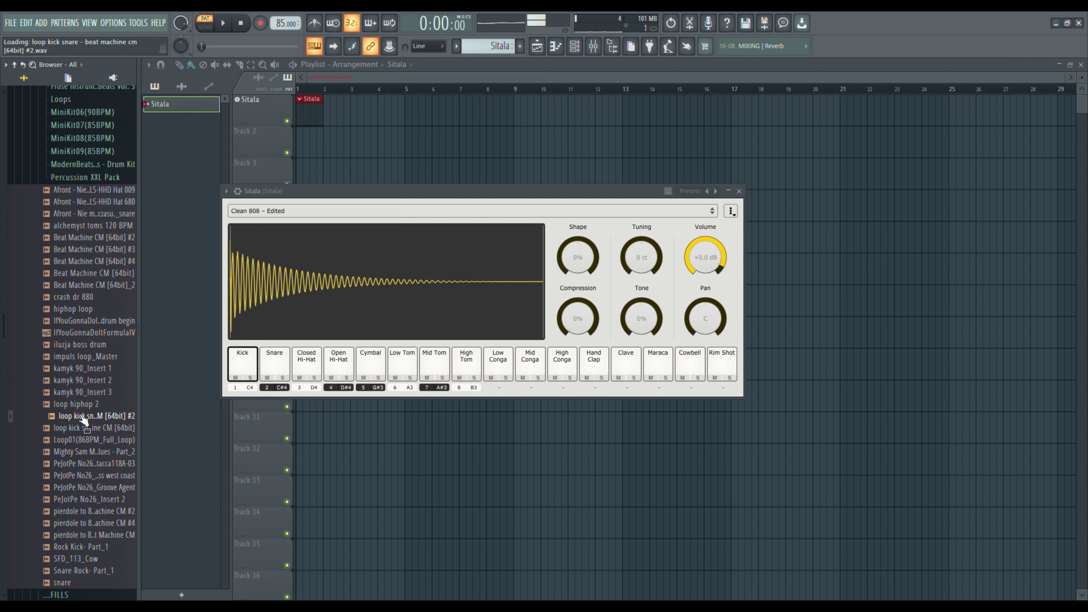
# - Load the BonusBeats36(90BPM) loop into Sitala's first pad and slice it across separate pads
pyautogui.scroll(-15, 85, 334)
pyautogui.click(89, 324)
pyautogui.moveTo(90, 330); pyautogui.dragTo(397, 288)
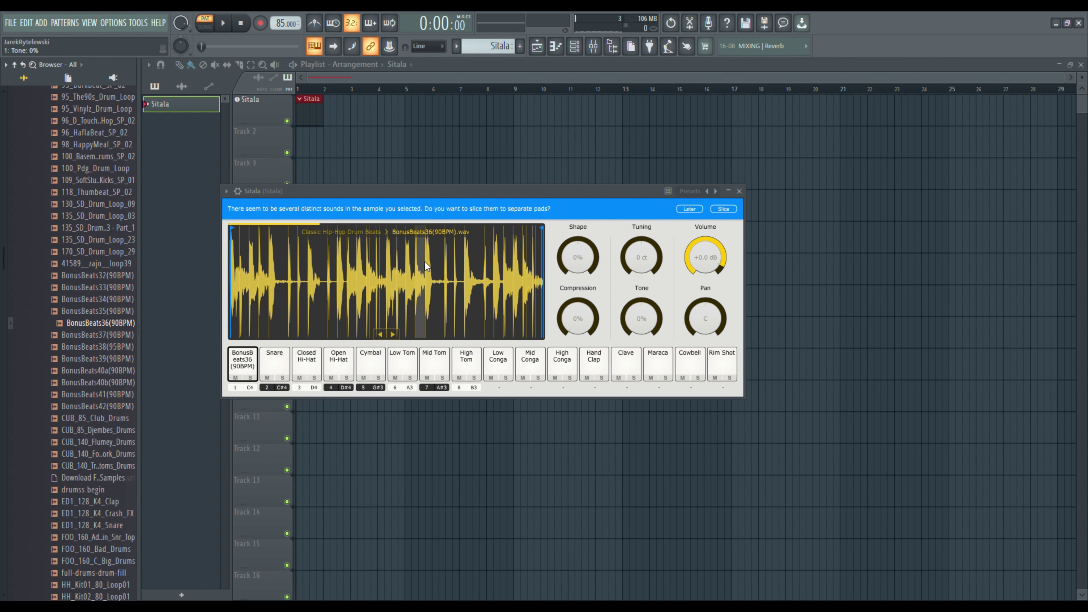
pyautogui.click(717, 209)
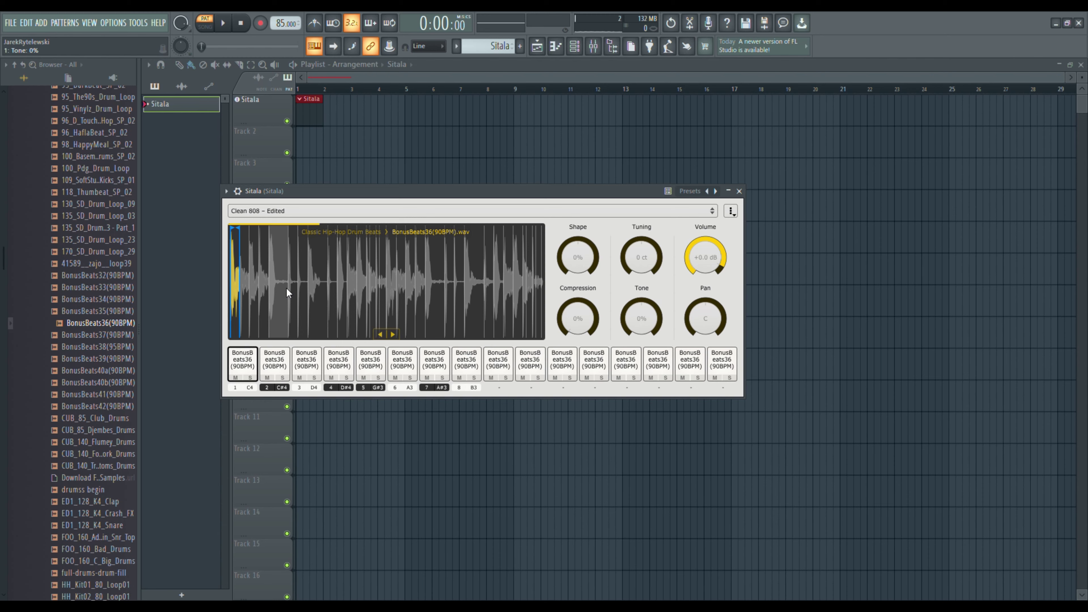
# - Play the BonusBeats36 slices on the mapped pads to hear how they sound
pyautogui.press('s')
pyautogui.press('h')
pyautogui.press('m')
pyautogui.press('h')
pyautogui.press('l')
pyautogui.press(',')
pyautogui.press('j')
pyautogui.press('m')
# - Load the VAD_85_Fury_Drums_17 loop into Sitala's first pad and slice it across separate pads
pyautogui.scroll(-15, 92, 386)
pyautogui.click(92, 406)
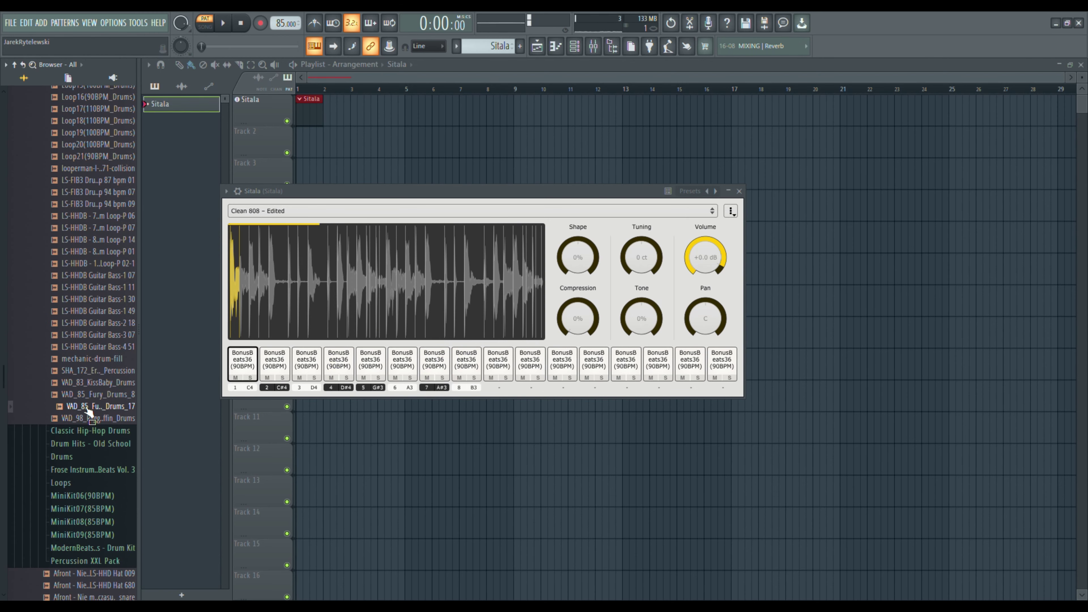
pyautogui.moveTo(88, 411); pyautogui.dragTo(292, 284)
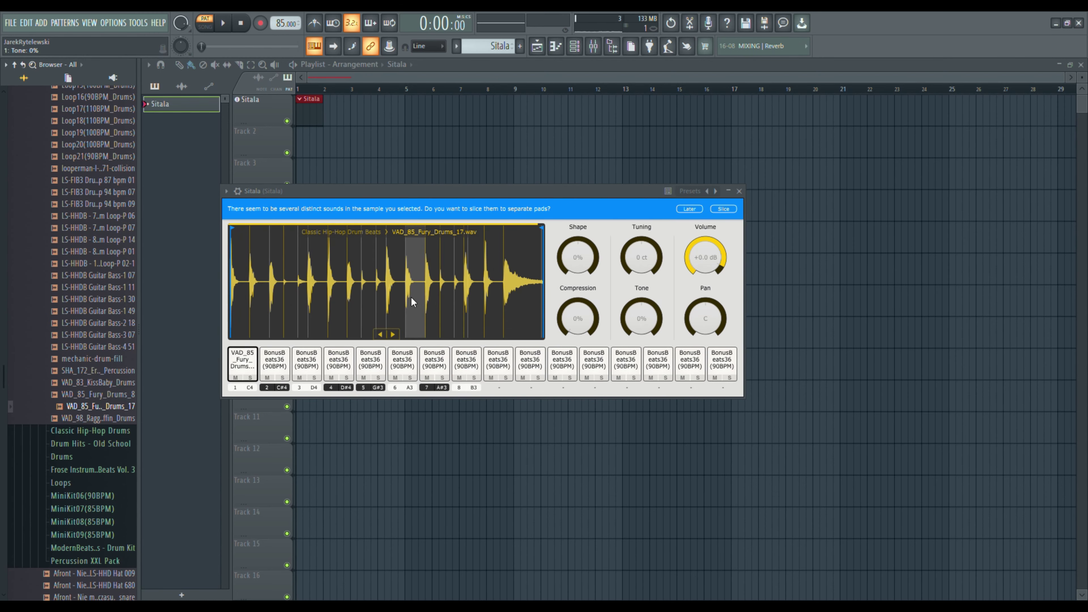
pyautogui.click(724, 209)
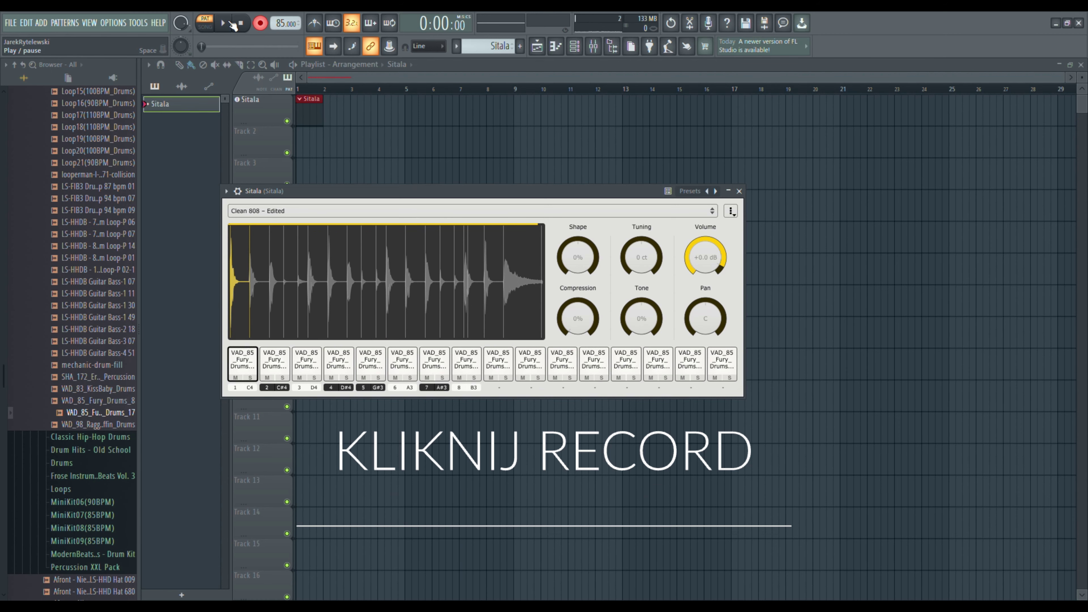
# - Record a live two-bar drum performance with the Sitala slices into the pattern and disarm recording
pyautogui.click(230, 24)
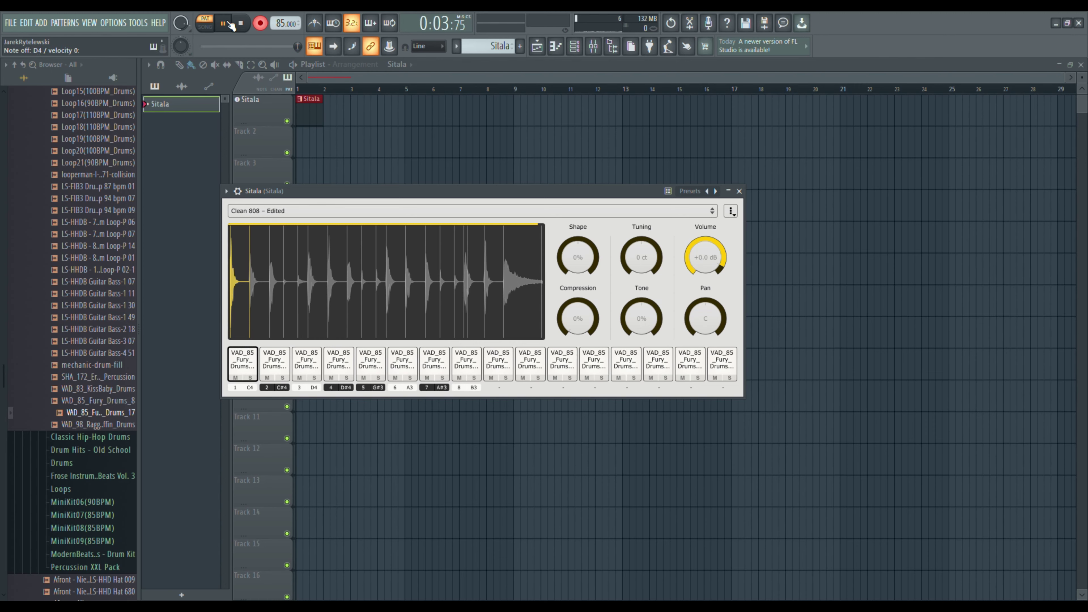
pyautogui.click(230, 23)
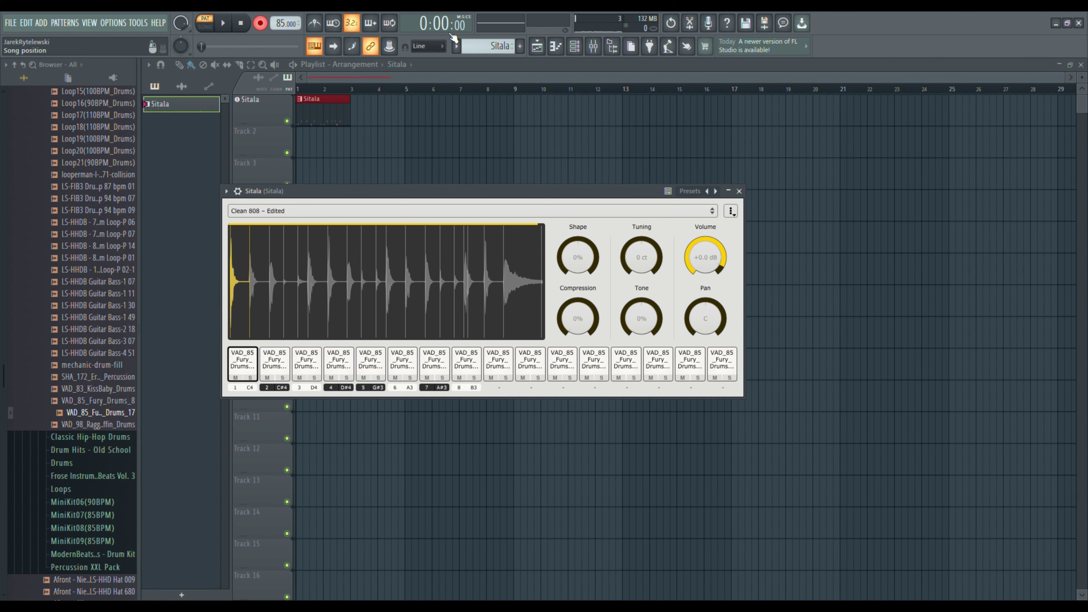
pyautogui.click(262, 23)
# - Open the Sitala clip's piano roll and replace the first C4 note with a longer one at the start of bar 1
pyautogui.doubleClick(334, 113)
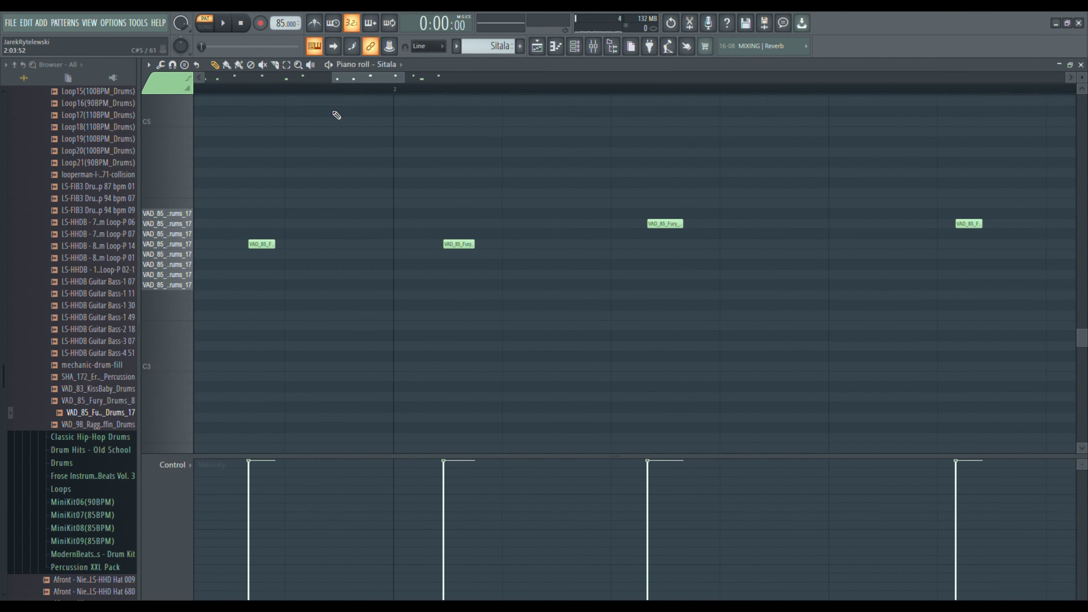
pyautogui.hscroll(-3, 291, 88)
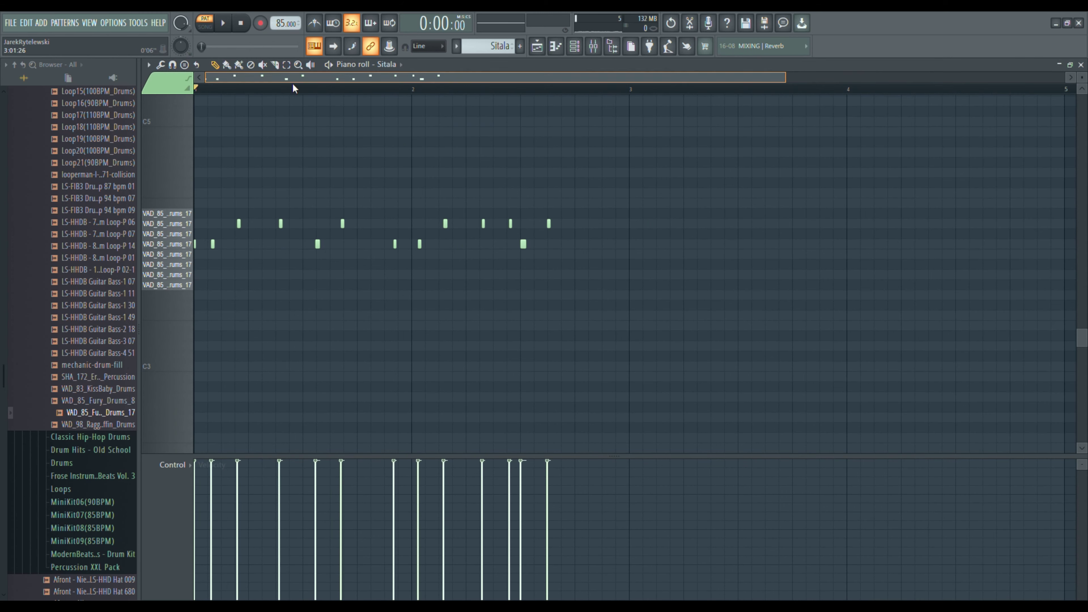
pyautogui.rightClick(202, 247)
pyautogui.click(199, 247)
pyautogui.rightClick(198, 249)
pyautogui.click(201, 249)
pyautogui.scroll(4, 216, 99)
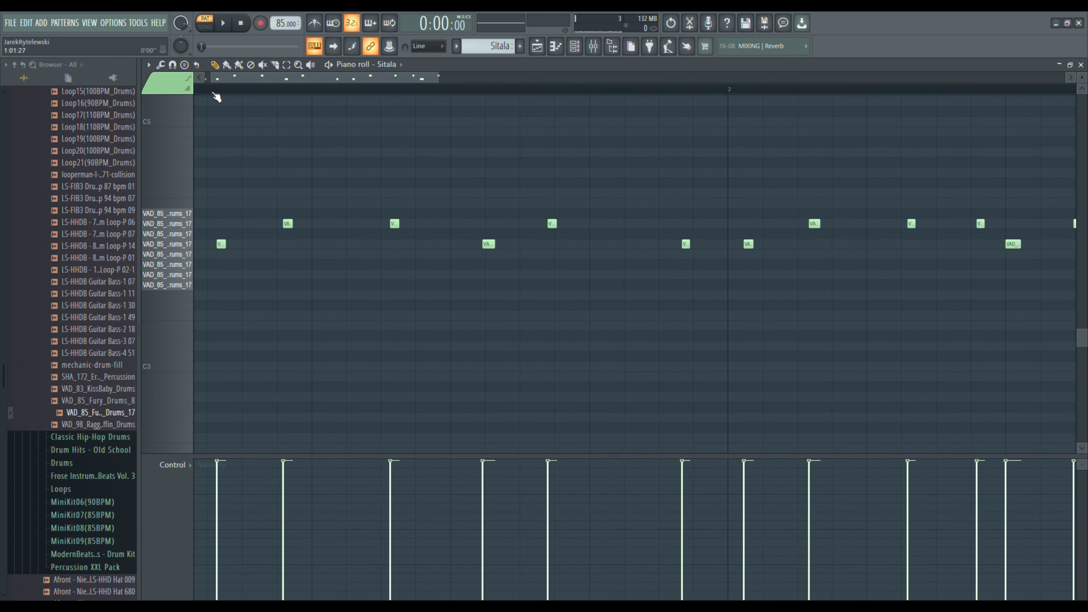
pyautogui.click(199, 77)
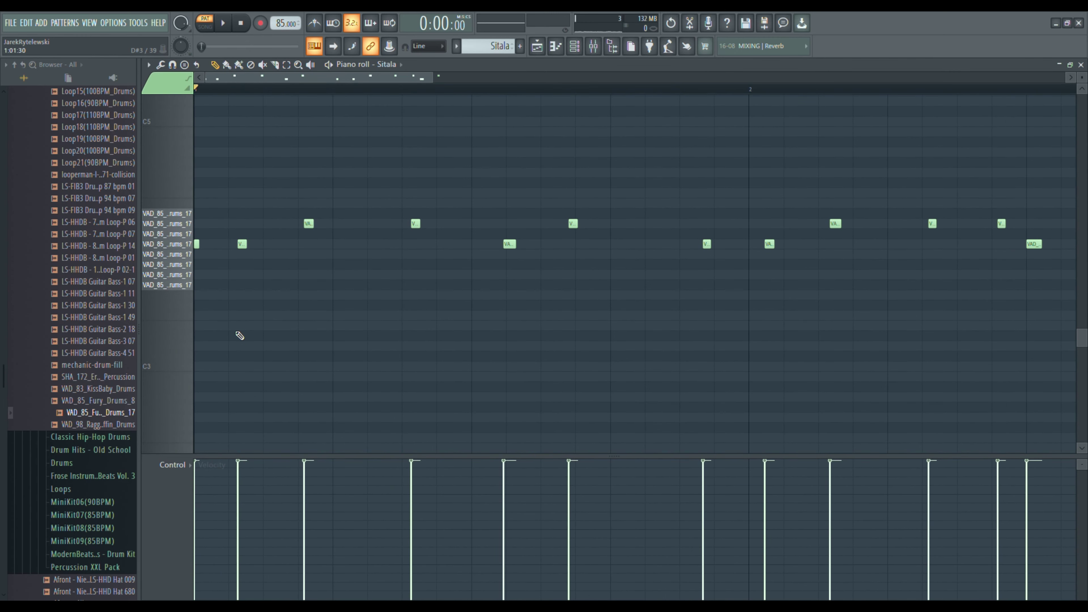
pyautogui.moveTo(207, 250); pyautogui.dragTo(226, 257)
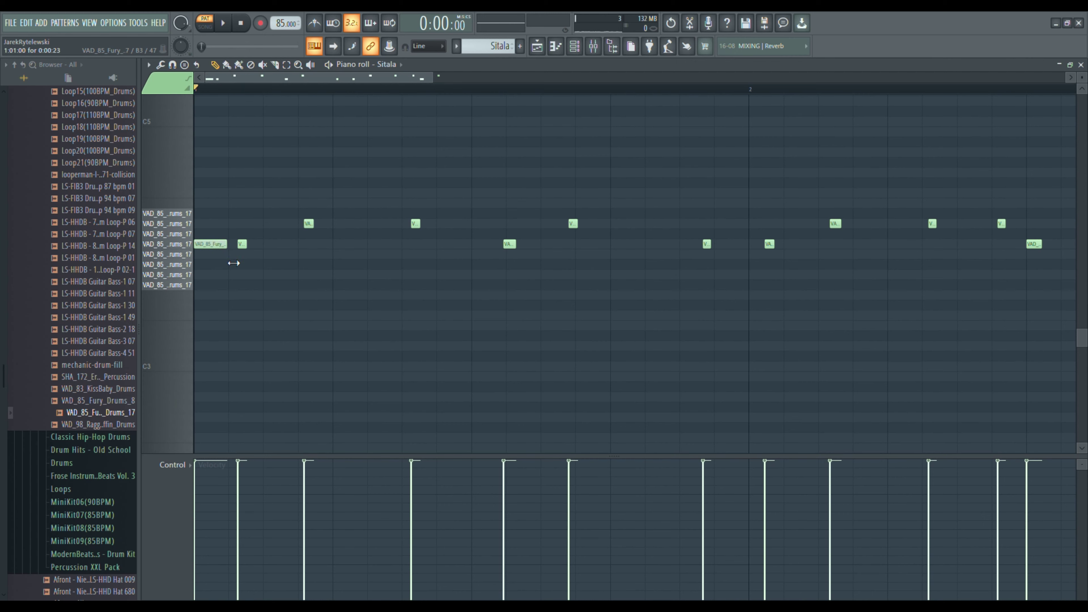
# - Replace the next recorded notes in bar 1 with longer grid-aligned ones: C4 on step 3 and D4 on step 5, checking by playback
pyautogui.rightClick(242, 243)
pyautogui.click(244, 249)
pyautogui.rightClick(308, 223)
pyautogui.click(306, 224)
pyautogui.rightClick(415, 223)
pyautogui.press('space')
pyautogui.press('space')
pyautogui.moveTo(255, 244); pyautogui.dragTo(349, 224)
pyautogui.press('space')
pyautogui.press('space')
pyautogui.press('space')
# - Replace the next recorded C4 note in bar 1 with two adjacent C4 notes on steps 8 and 9
pyautogui.click(445, 244)
pyautogui.rightClick(509, 244)
pyautogui.click(514, 244)
pyautogui.moveTo(514, 253); pyautogui.dragTo(479, 252)
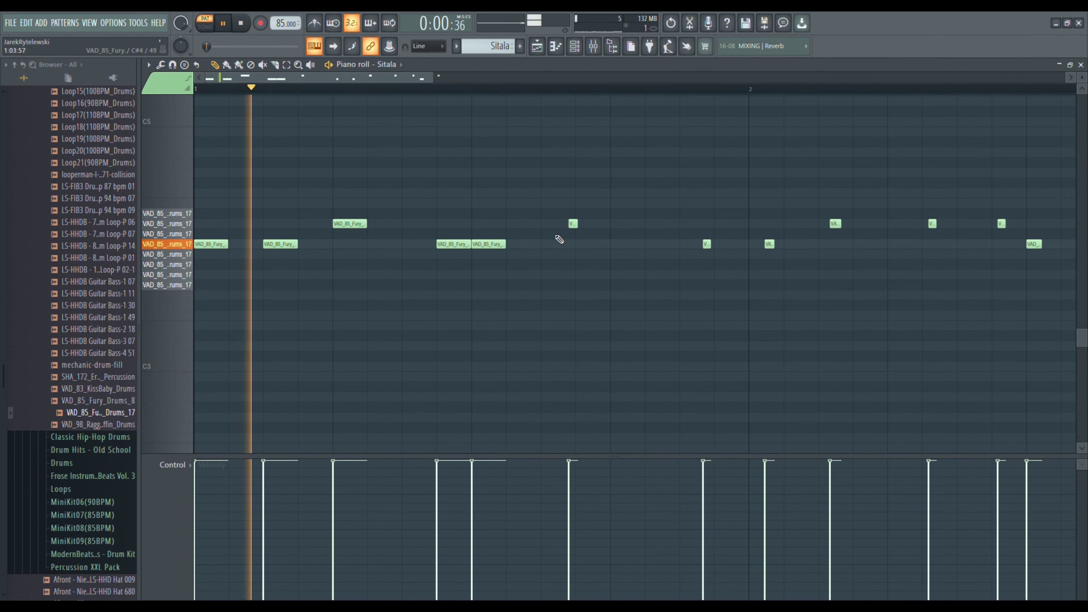
# - Replace the remaining recorded notes through bar 2 with longer grid-aligned C4 and D4 notes and stop playback
pyautogui.rightClick(573, 223)
pyautogui.click(616, 224)
pyautogui.rightClick(706, 244)
pyautogui.rightClick(770, 244)
pyautogui.click(755, 244)
pyautogui.rightClick(835, 224)
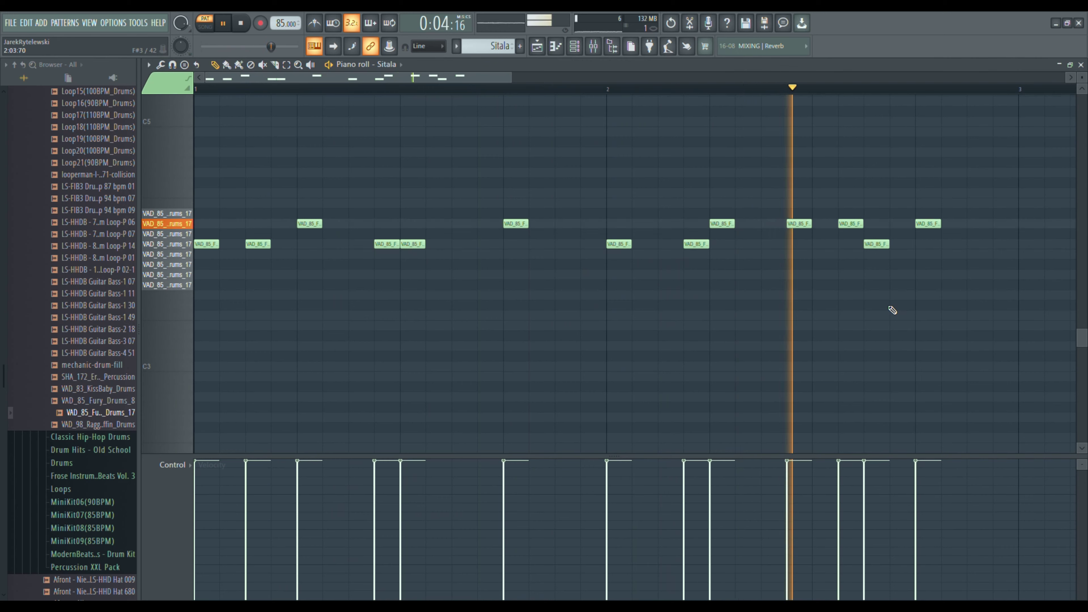
pyautogui.press('space')
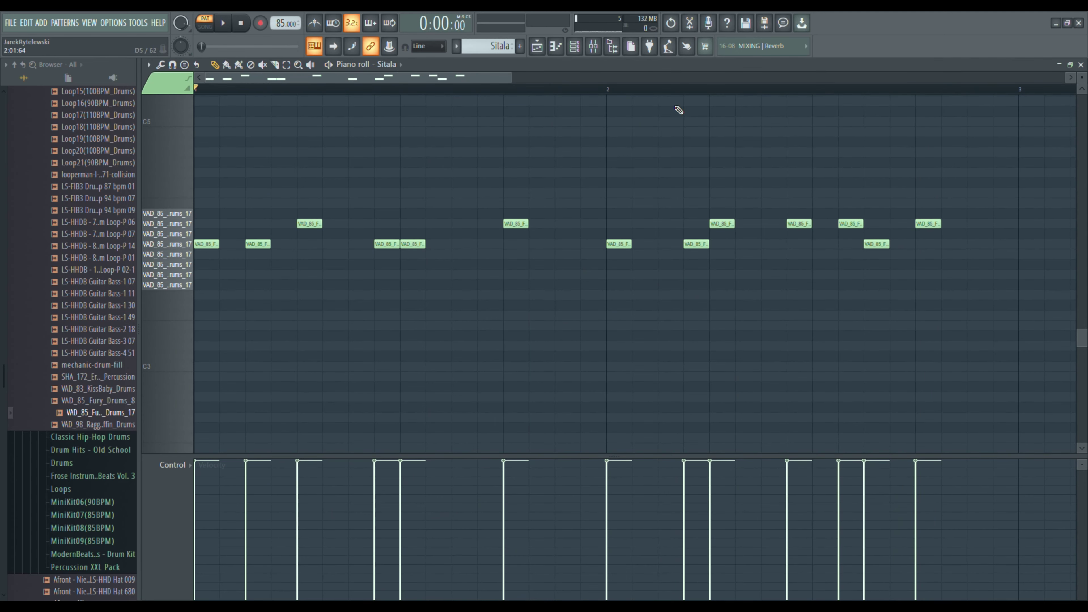
# - Return to the playlist and delete the 808 Kick, 808 Clap, 808 HiHat and 808 Snare channels from the channel rack
pyautogui.press('F5')
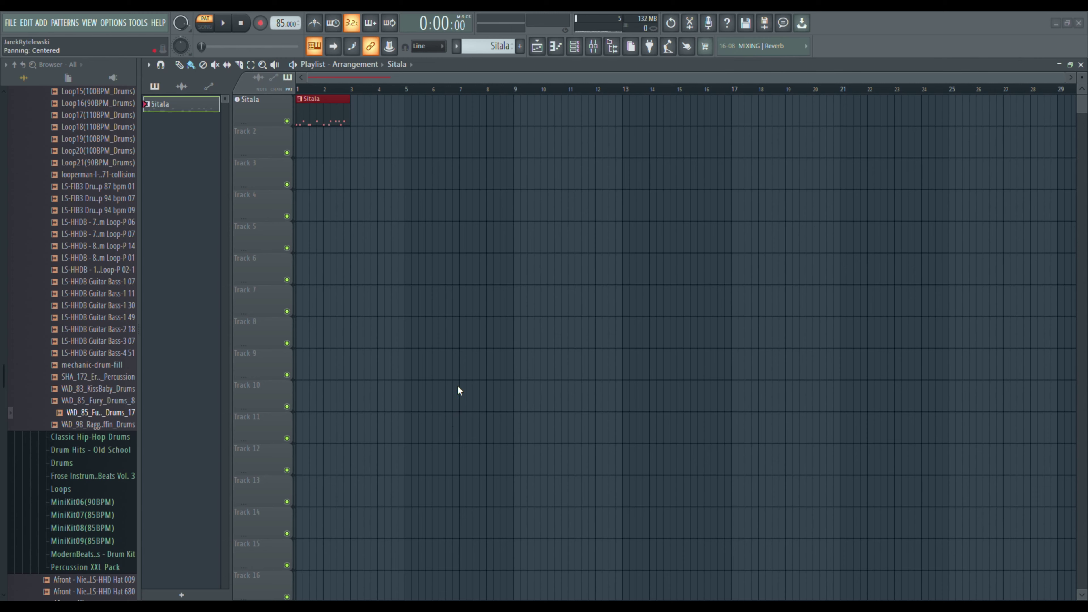
pyautogui.click(575, 45)
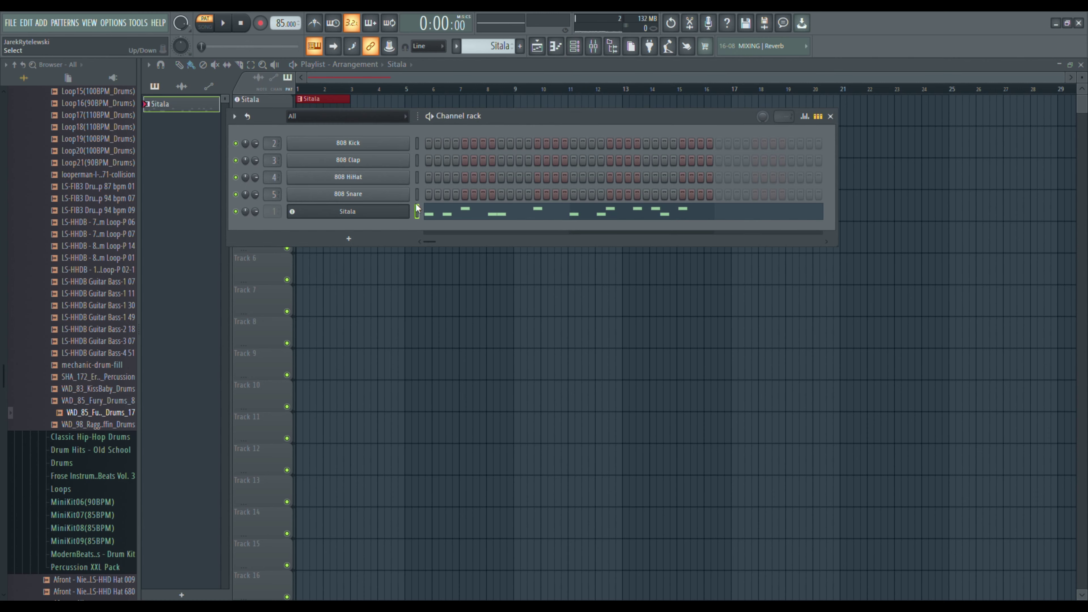
pyautogui.click(345, 143)
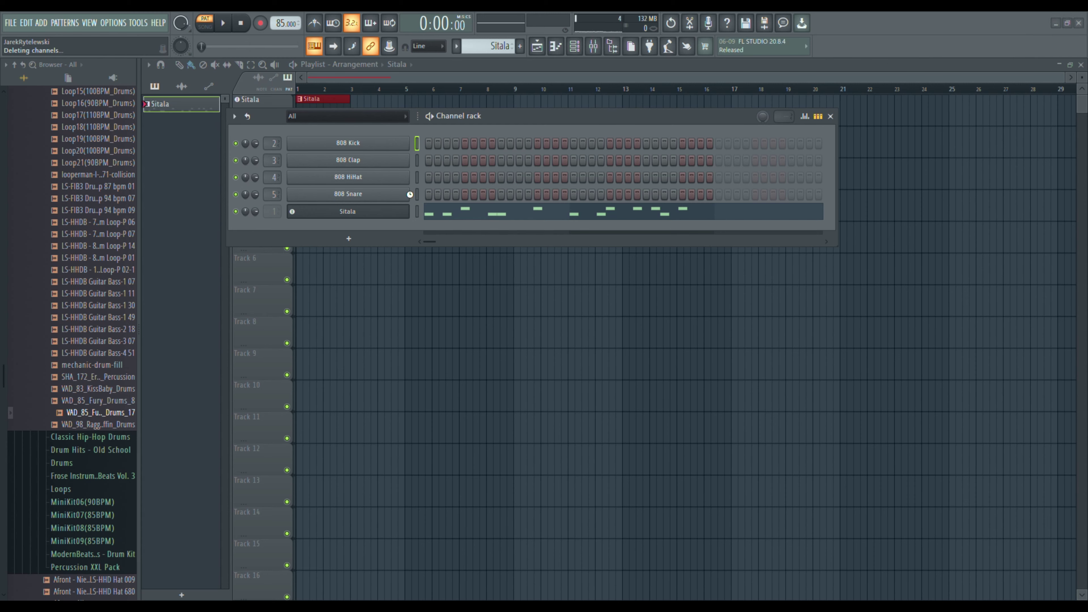
pyautogui.hotkey('alt', 'Delete')
pyautogui.hotkey('alt', 'Delete')
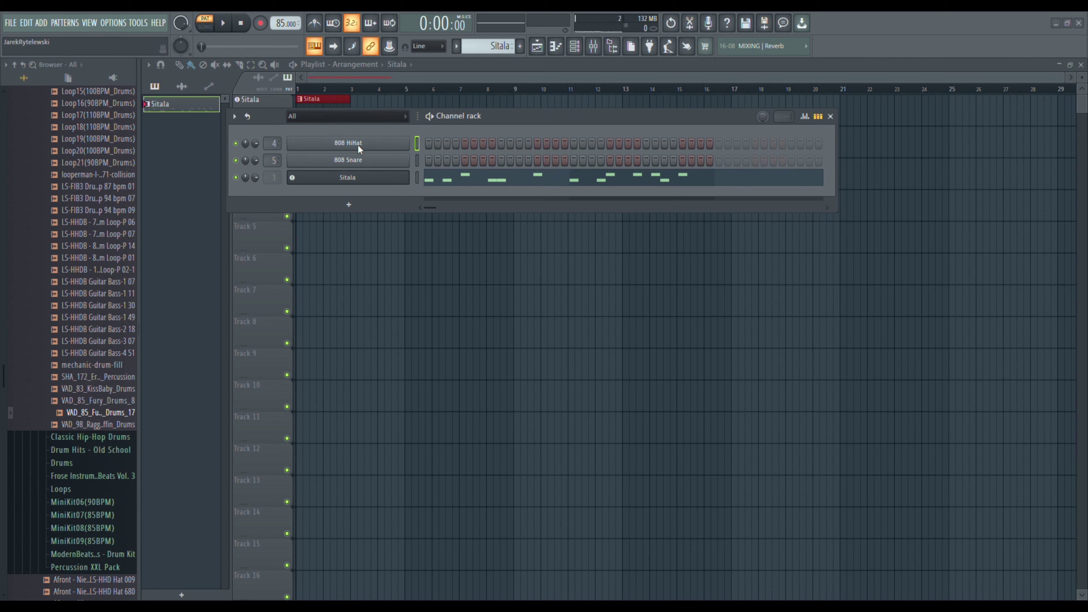
pyautogui.hotkey('alt', 'Delete')
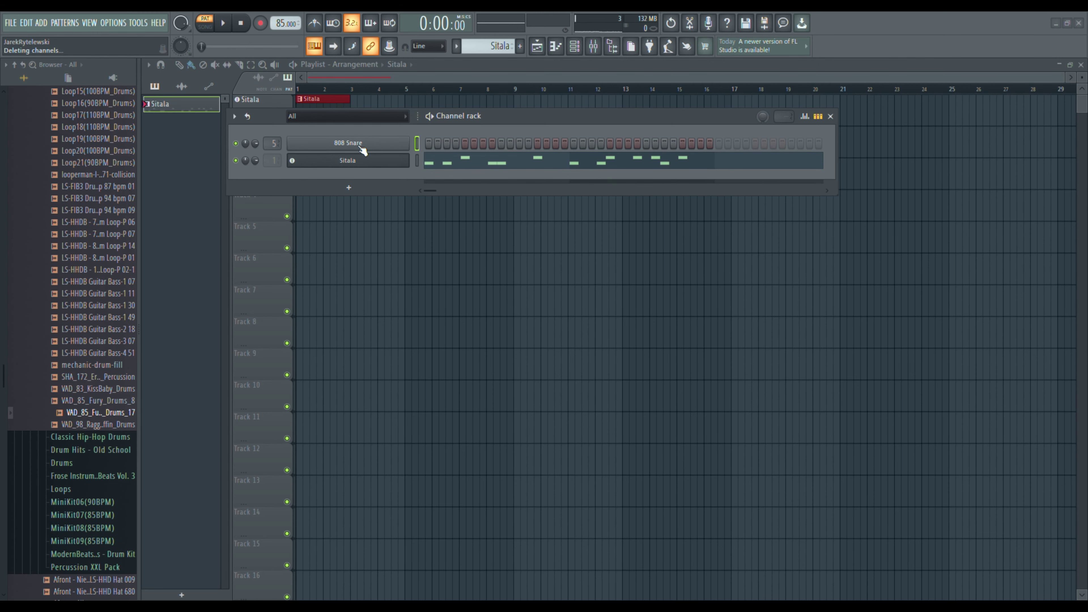
pyautogui.hotkey('alt', 'Delete')
# - Open Sitala's processing settings and auto map its outputs to mixer tracks
pyautogui.click(361, 147)
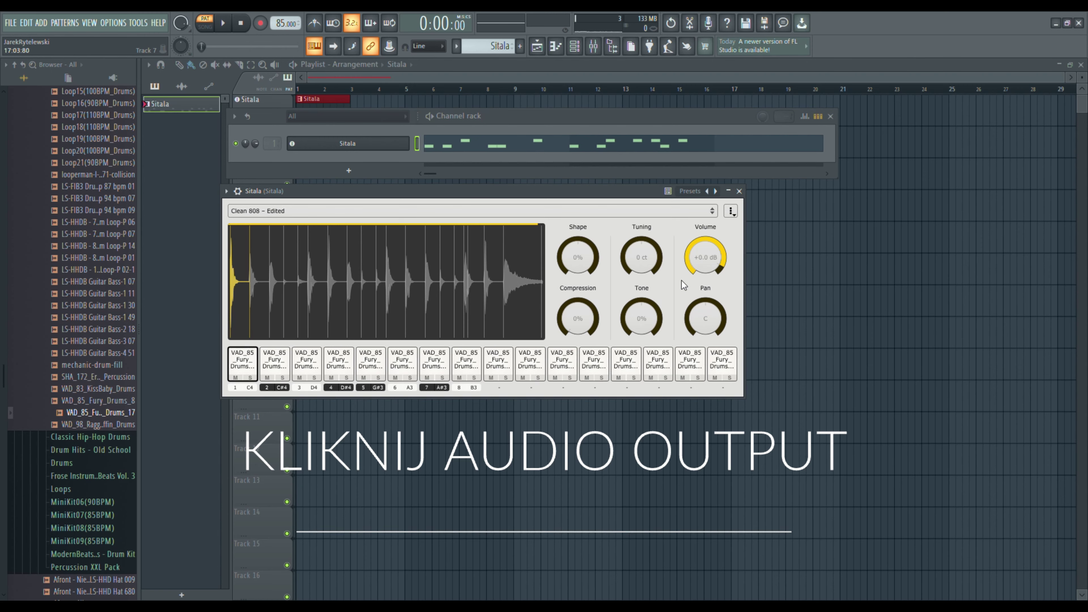
pyautogui.click(238, 193)
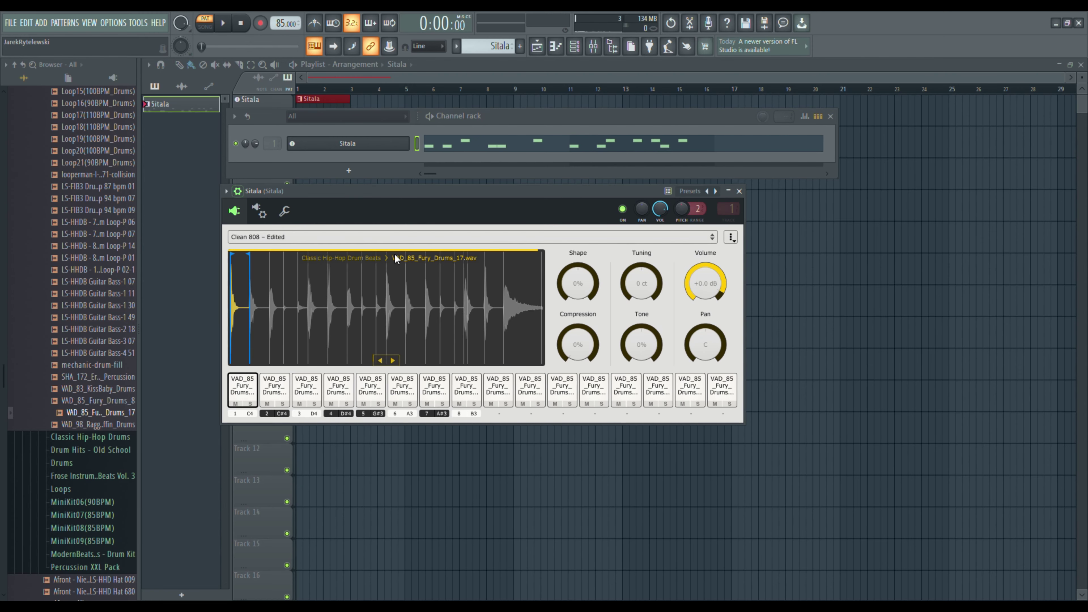
pyautogui.click(259, 212)
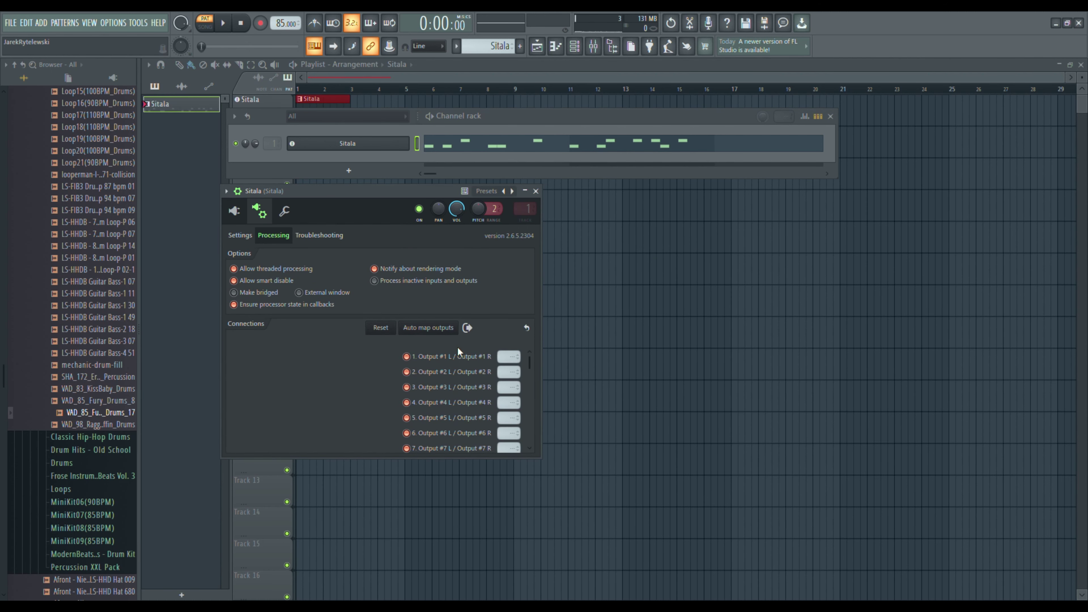
pyautogui.click(420, 329)
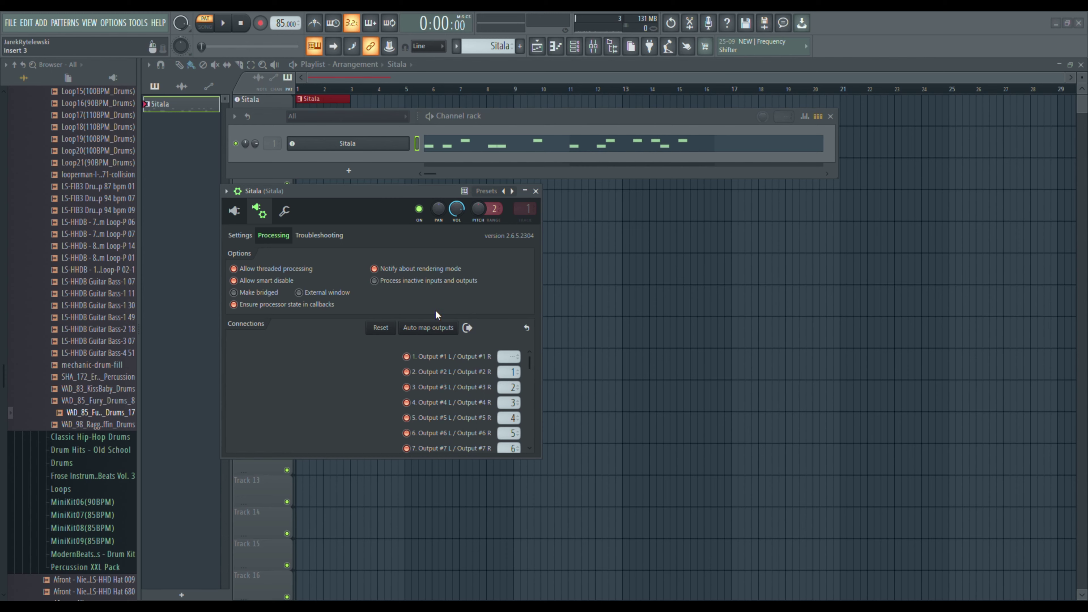
# - Play the pattern to check the output routing and move the Sitala window aside
pyautogui.press('space')
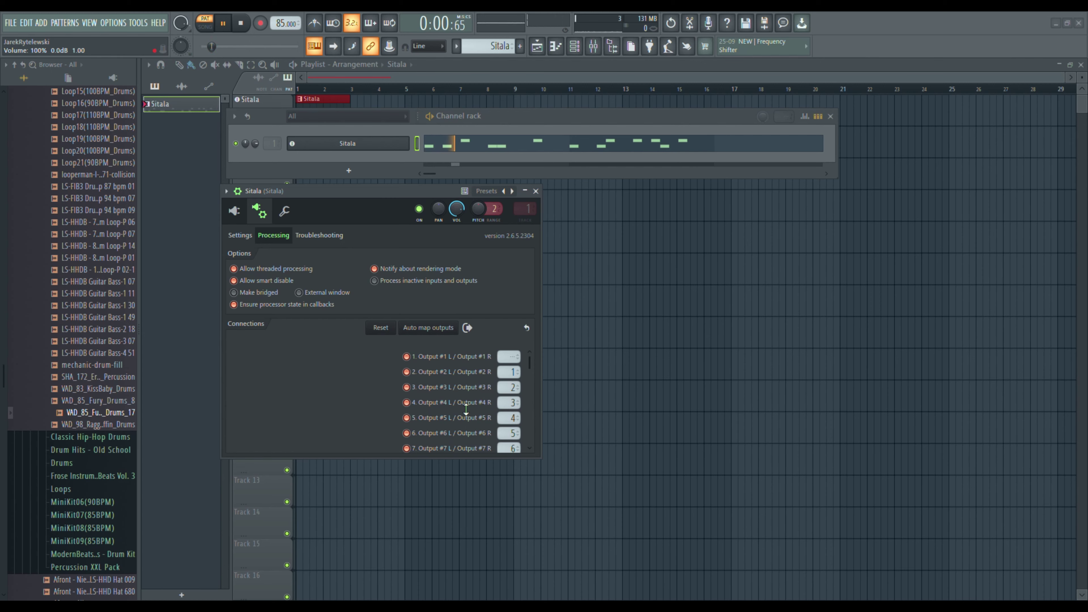
pyautogui.press('space')
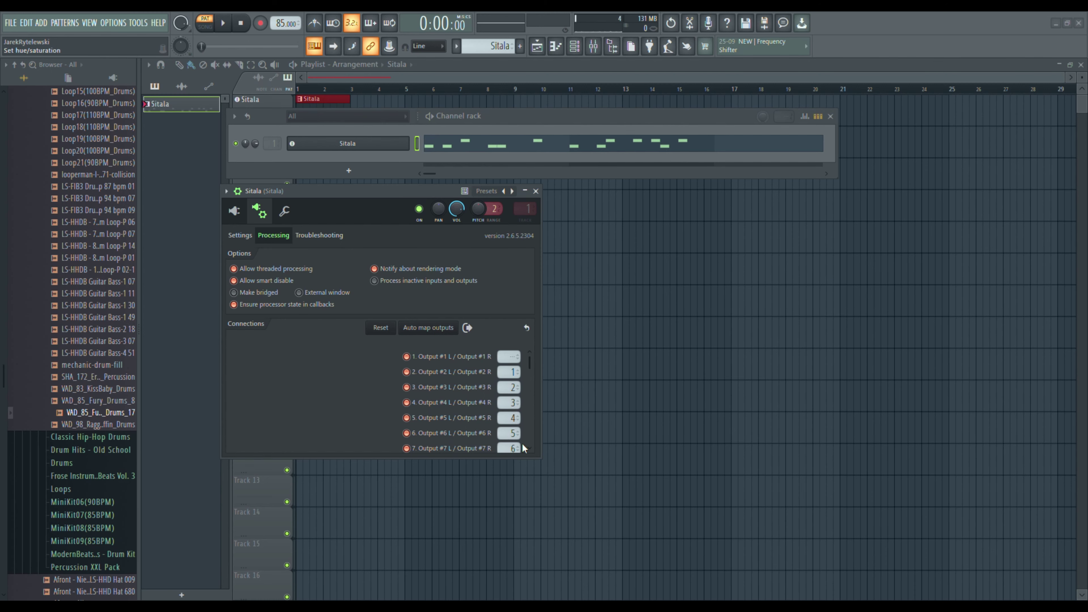
pyautogui.press('space')
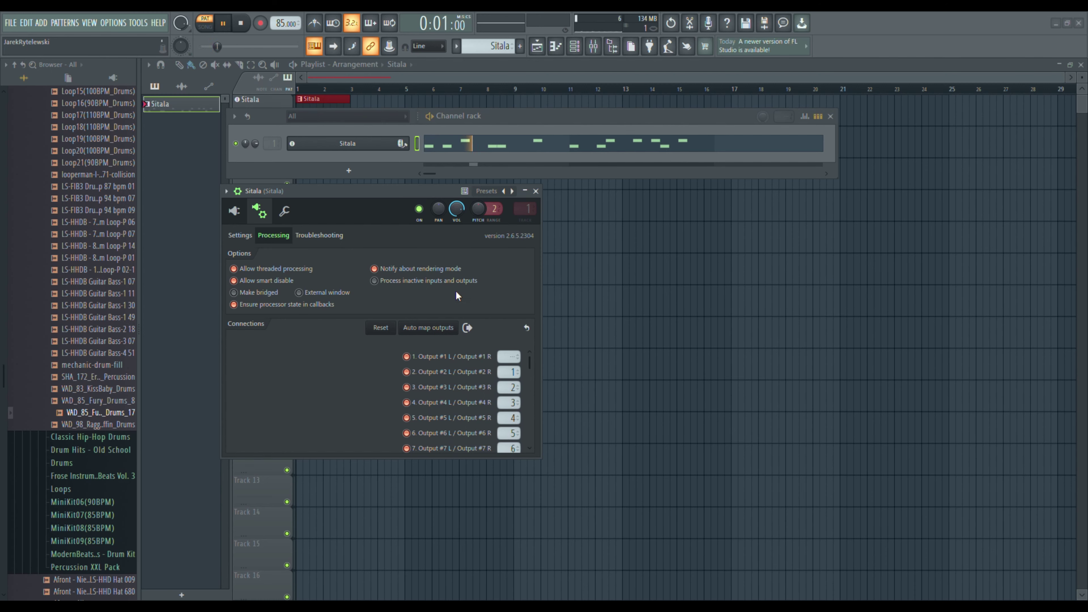
pyautogui.press('space')
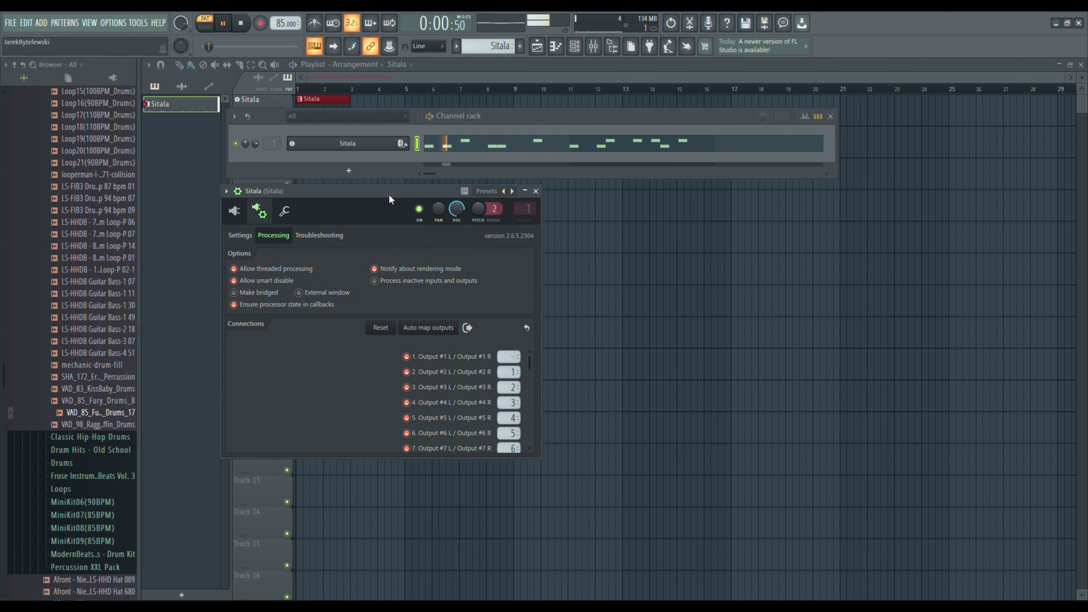
pyautogui.moveTo(392, 196); pyautogui.dragTo(574, 110)
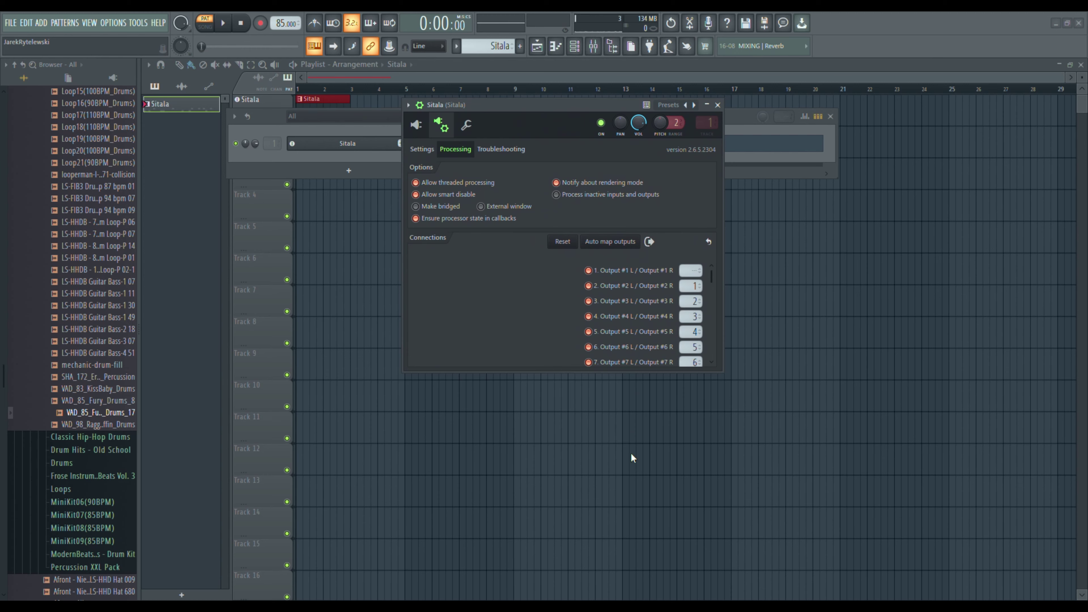